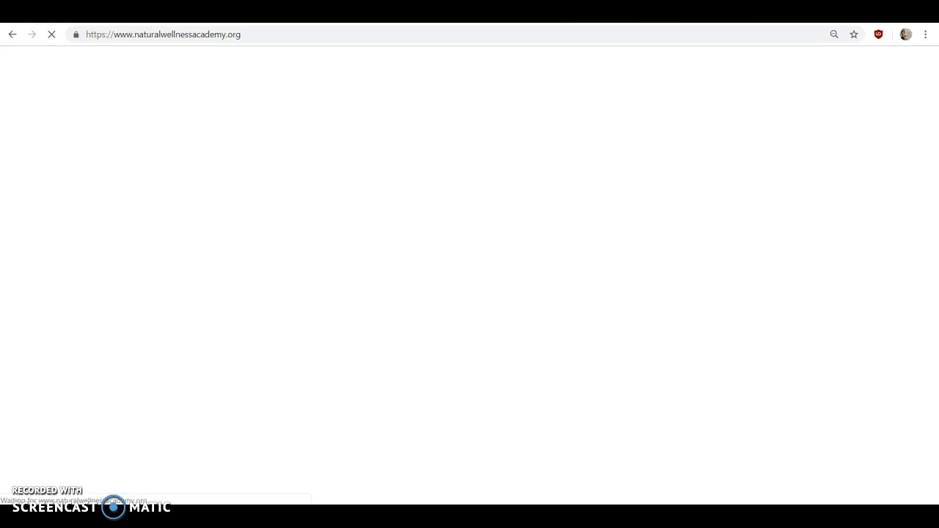
Open the student dashboard and expand the Cannabis Coach course to show its progress overview
click(649, 100)
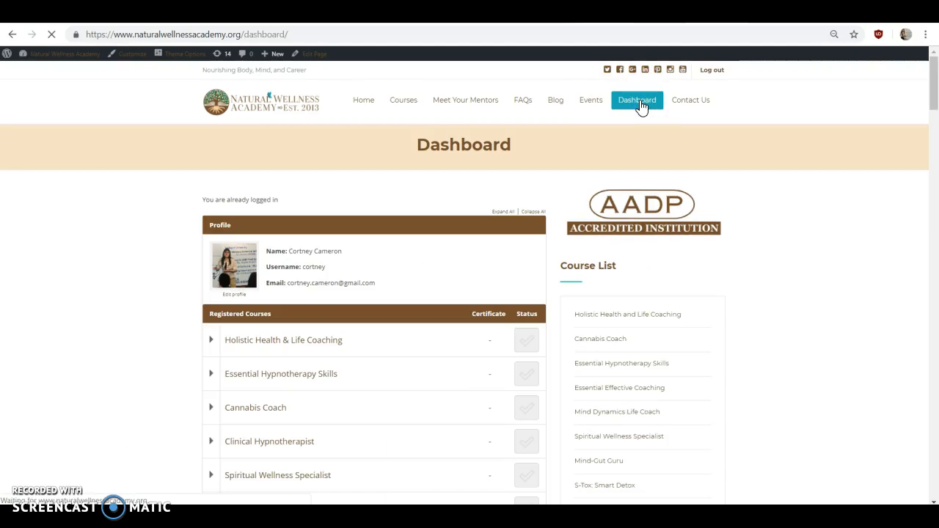
click(633, 103)
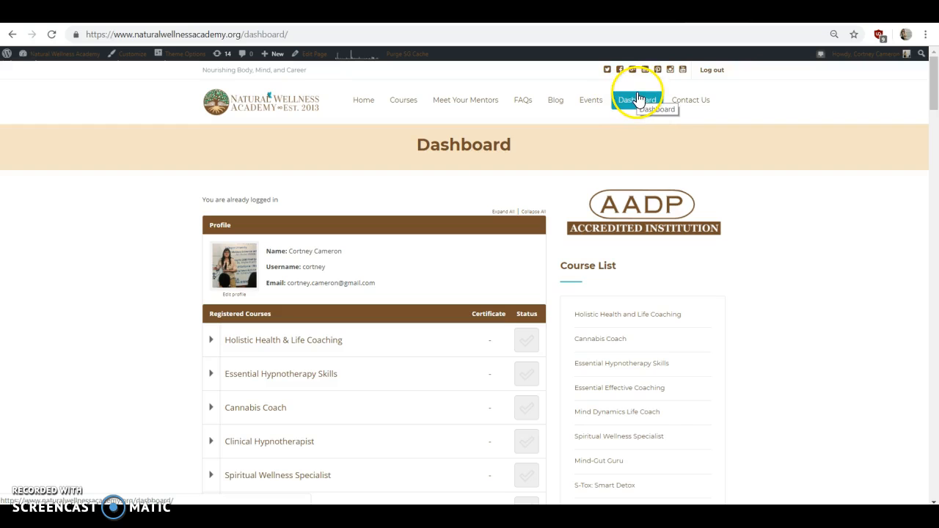
drag(933, 88, 935, 107)
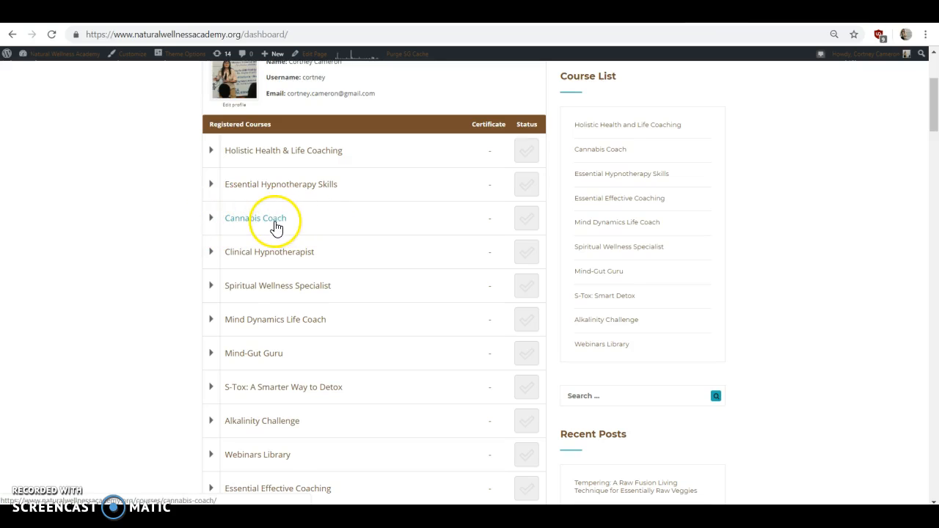
click(212, 219)
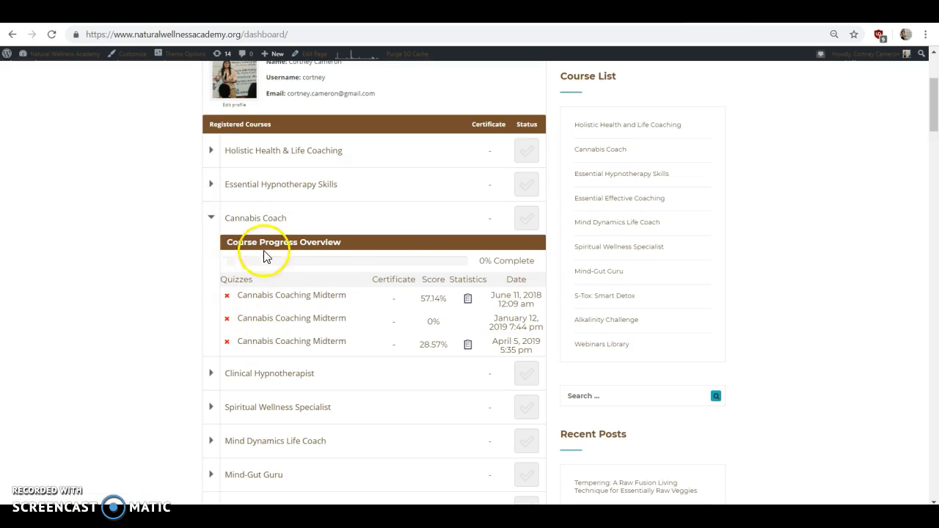
mouse_move(266, 259)
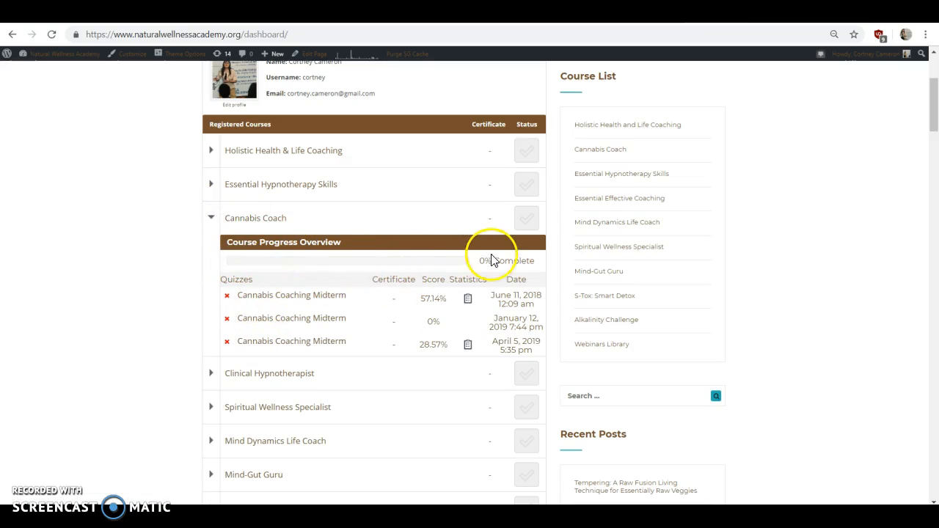
Review the dates of the Cannabis Coaching Midterm attempts and open the statistics of the April 5, 2019 attempt
scroll(365, 242, down, 1)
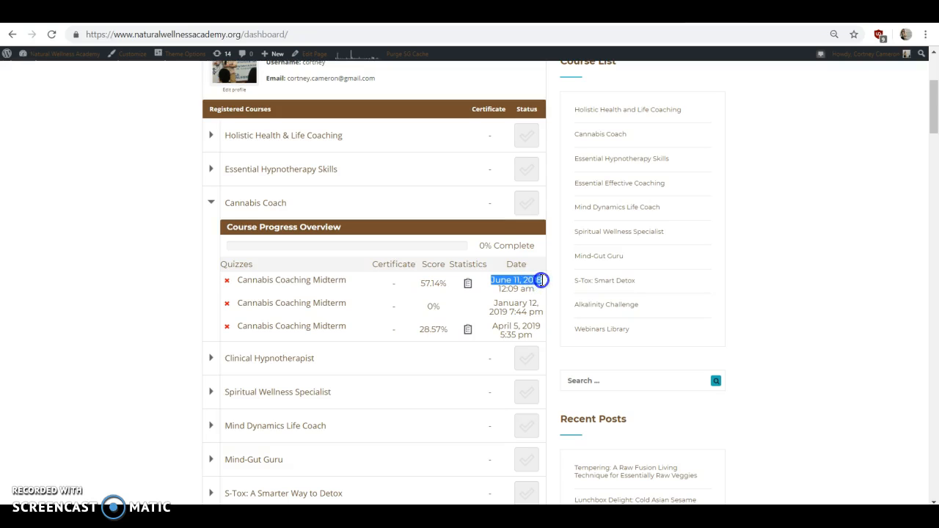
scroll(514, 283, down, 1)
click(491, 285)
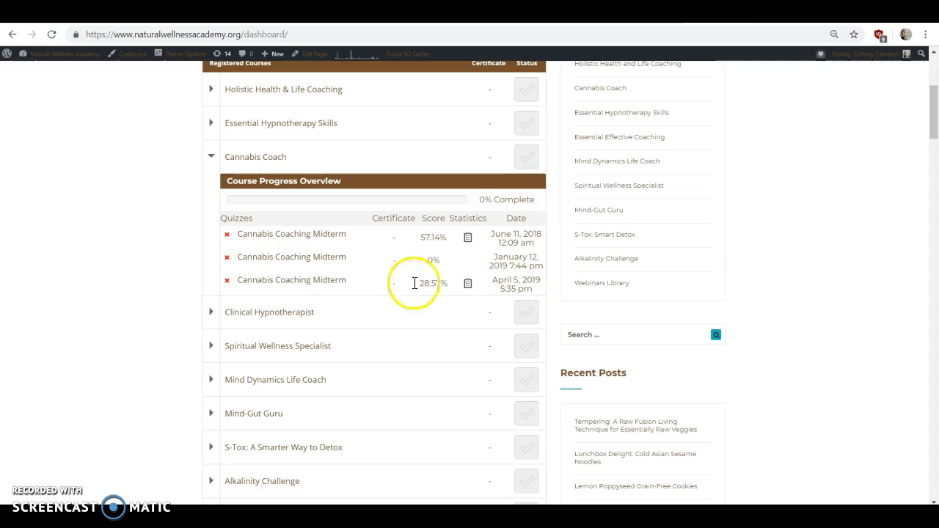
drag(481, 280, 516, 279)
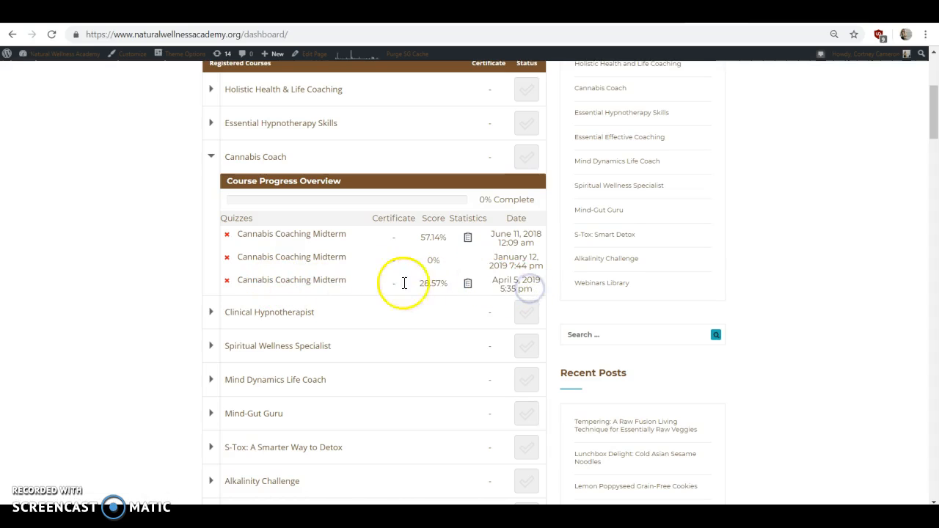
click(469, 285)
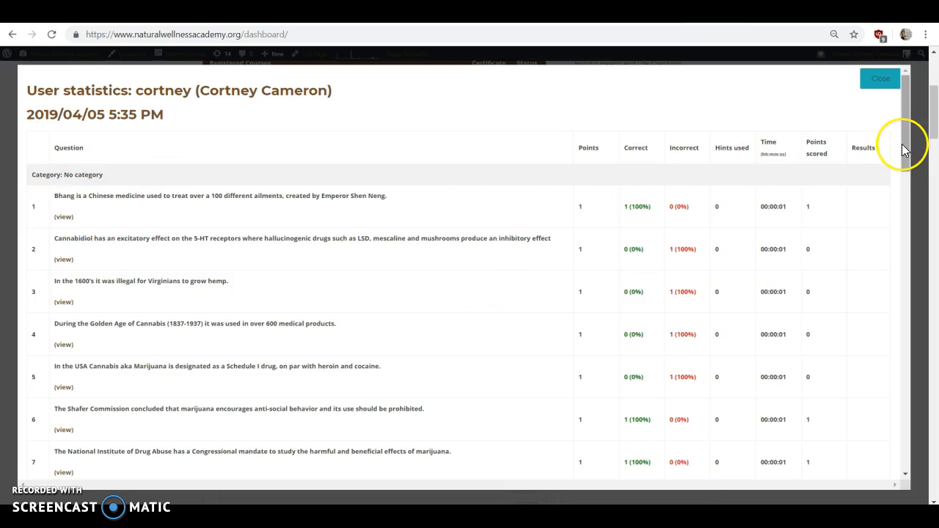
drag(905, 149, 891, 126)
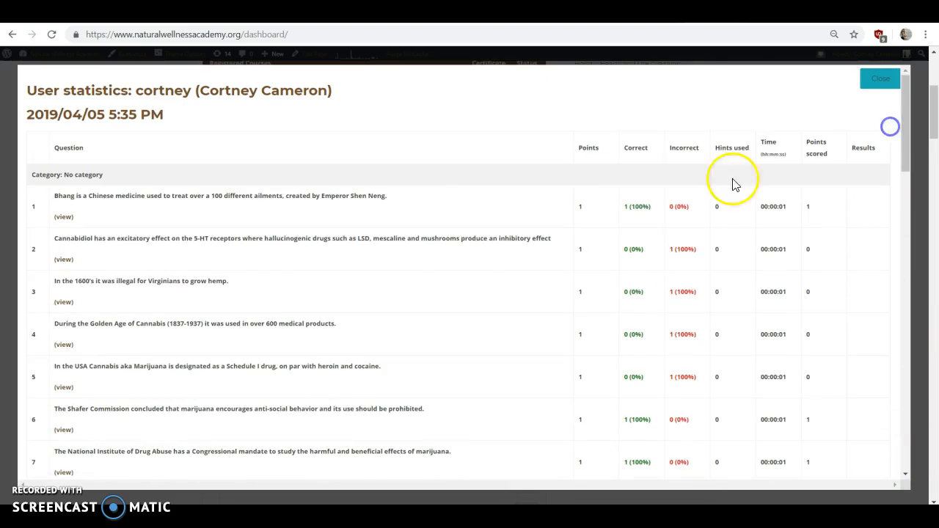
Show the given and correct answers for questions 1, 2 and 3 in the attempt statistics
click(64, 219)
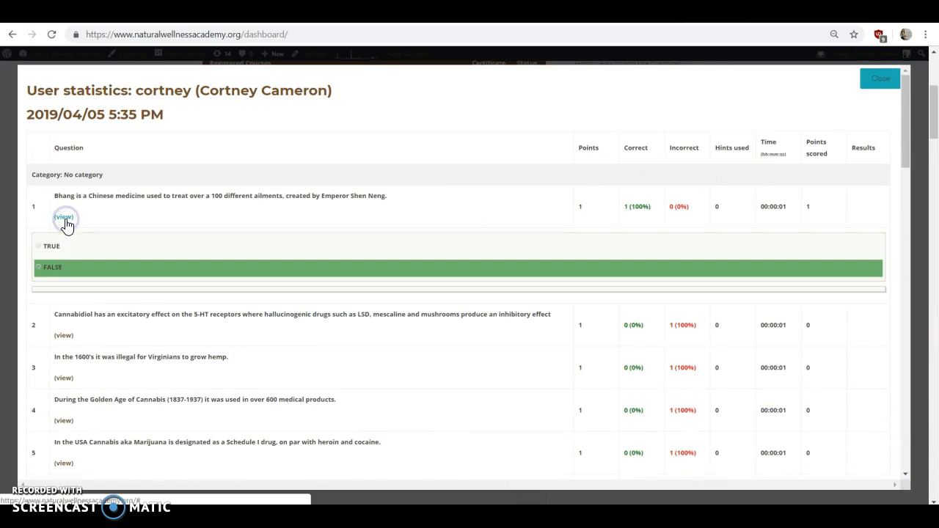
click(72, 336)
scroll(98, 306, down, 1)
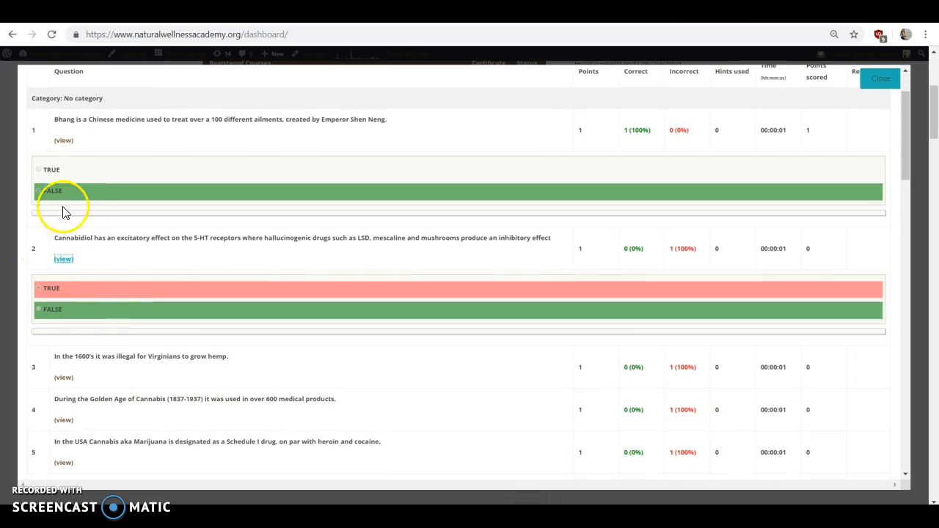
click(41, 288)
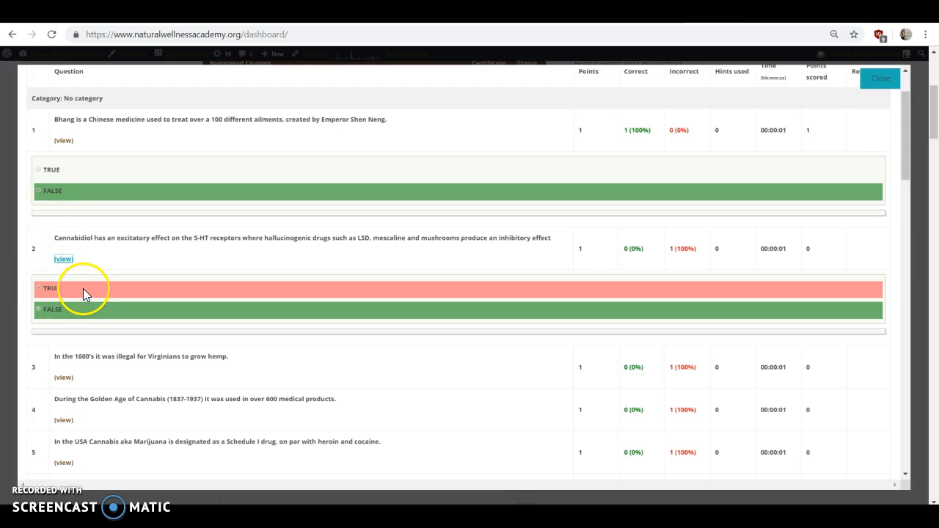
click(64, 378)
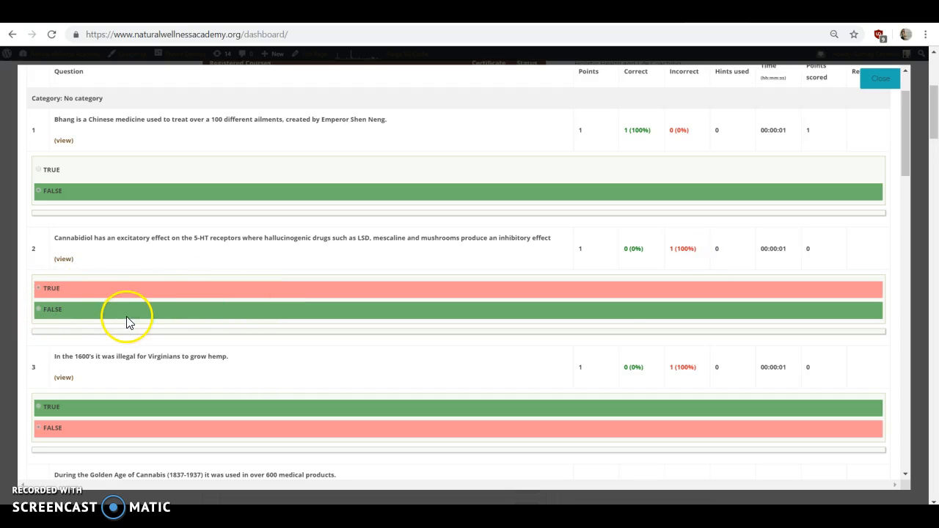
scroll(290, 334, up, 1)
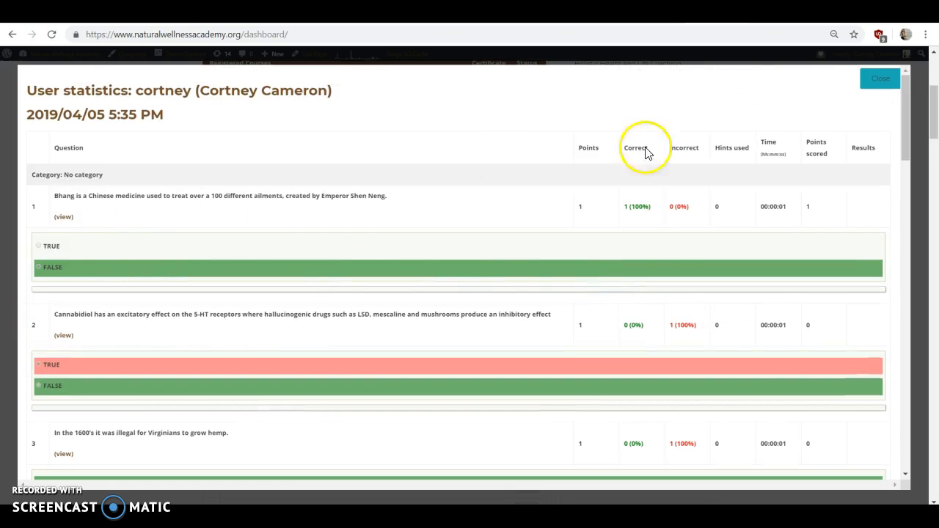
Toggle the answer details of questions 1, 3 and 5, and close the attempt statistics
click(63, 217)
scroll(66, 220, down, 1)
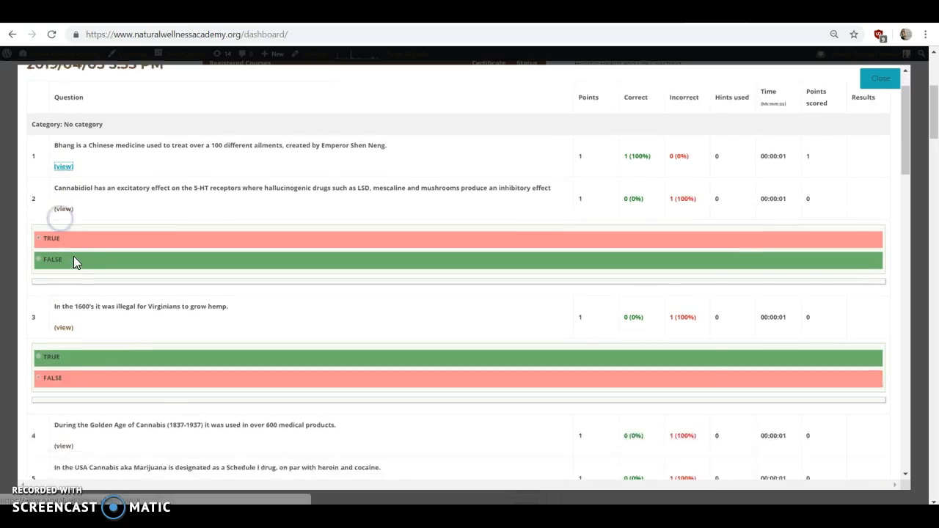
click(71, 287)
scroll(69, 283, down, 2)
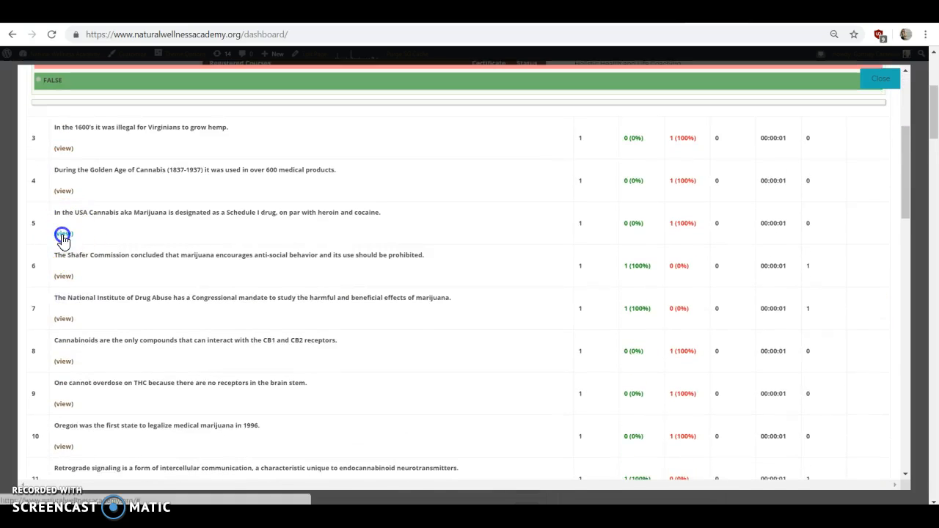
click(63, 234)
scroll(906, 124, up, 2)
click(876, 78)
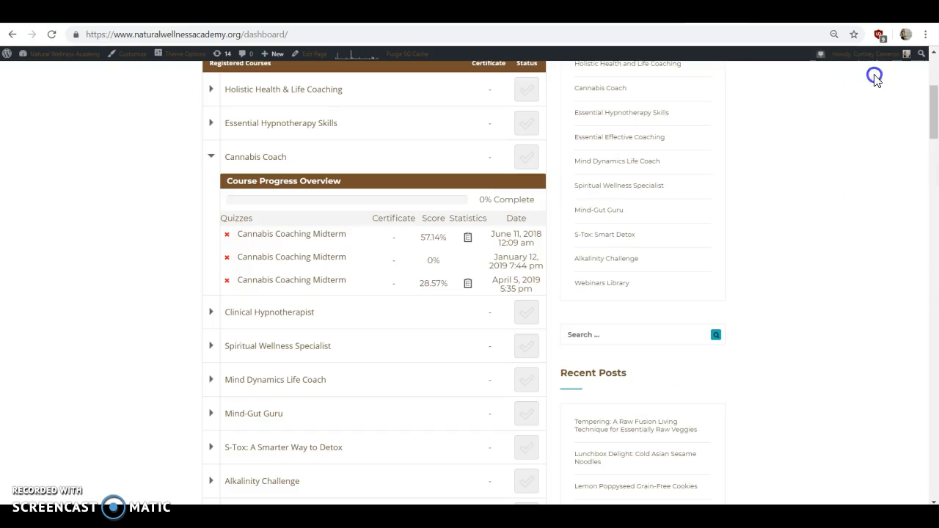
Open the Cannabis Coaching Midterm quiz page and read the instructions on retaking the test and viewing attempts
click(330, 244)
click(332, 240)
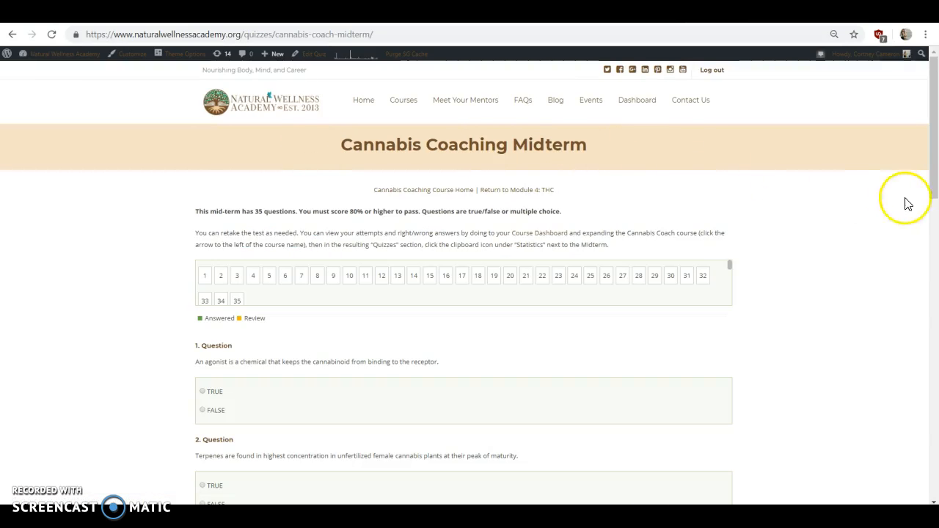
drag(195, 233, 323, 233)
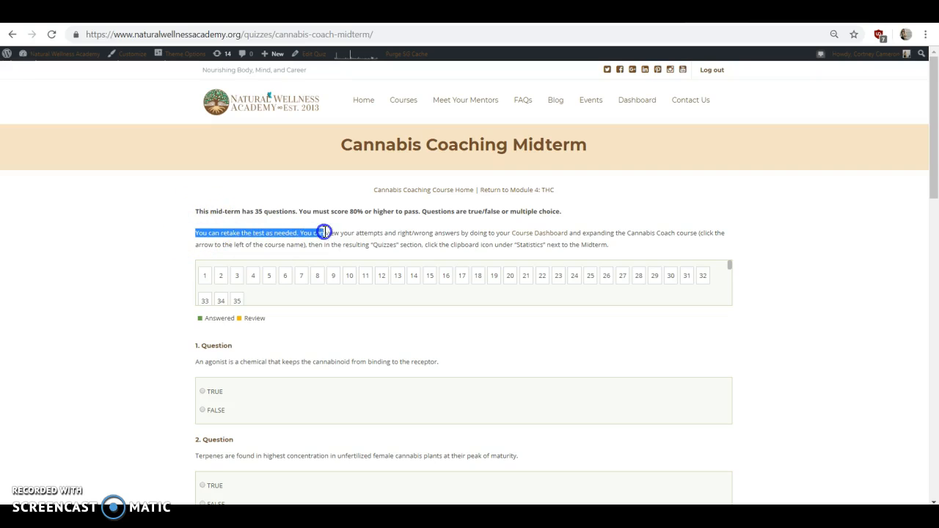
click(306, 232)
drag(195, 232, 360, 235)
click(636, 245)
click(591, 221)
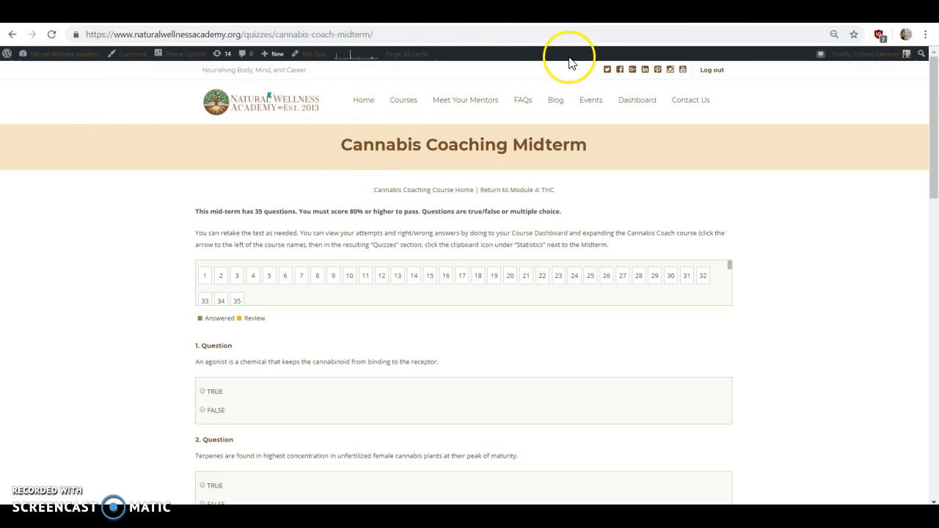
Open the Cannabis Coaching Midterm in the quiz editor and locate the LearnDash quizzes section
click(302, 65)
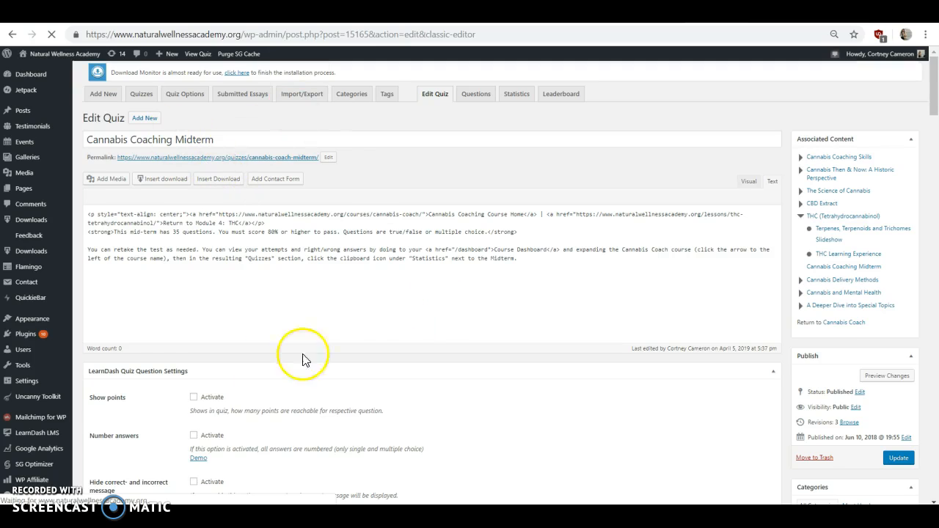
mouse_move(934, 80)
mouse_down()
mouse_move(925, 480)
mouse_move(919, 79)
mouse_up()
scroll(25, 283, down, 1)
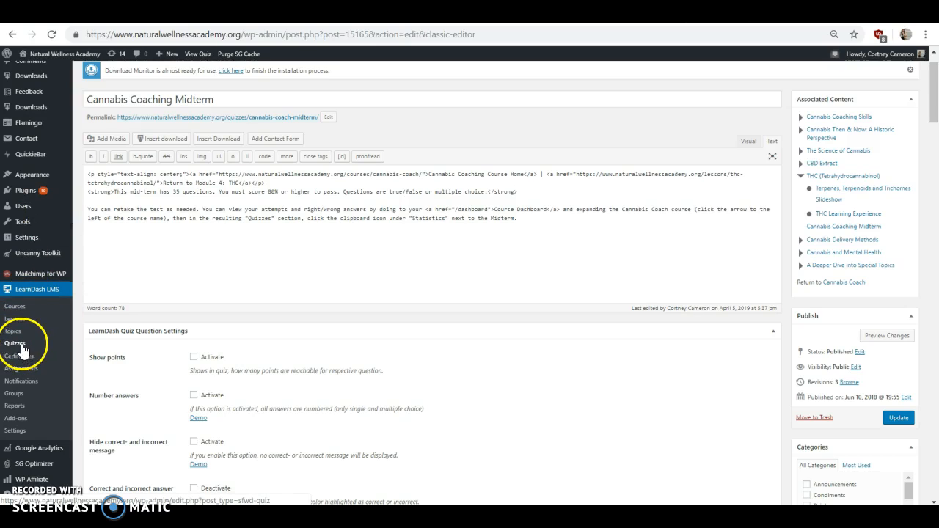
Correct "doing to your" to "going to your" in the midterm's instructions and update the quiz
drag(935, 105, 902, 85)
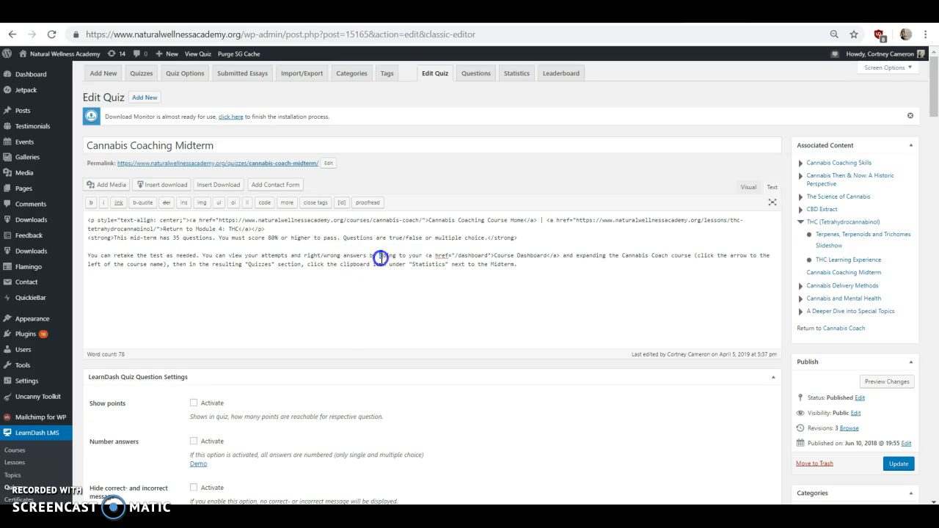
click(334, 266)
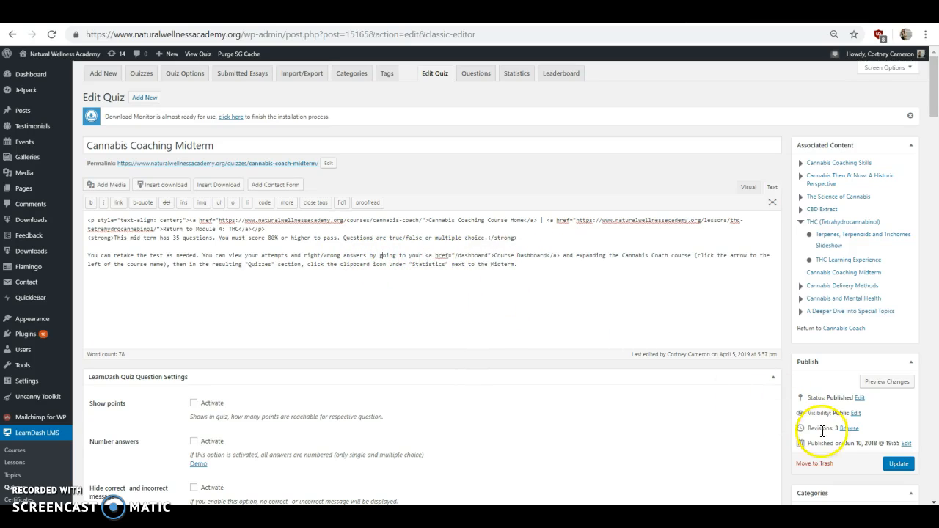
click(899, 464)
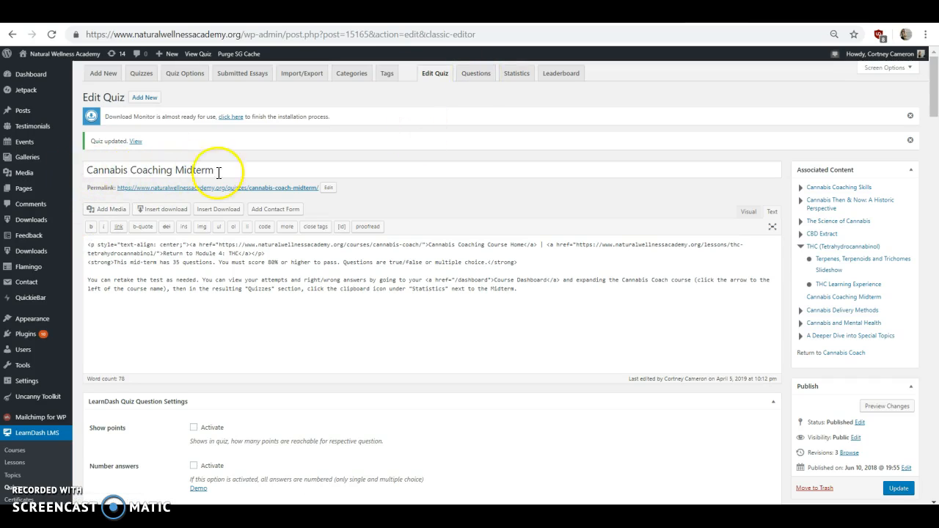
Open the Cannabis Coaching Midterm's question list and examine the question names, types and points
click(484, 73)
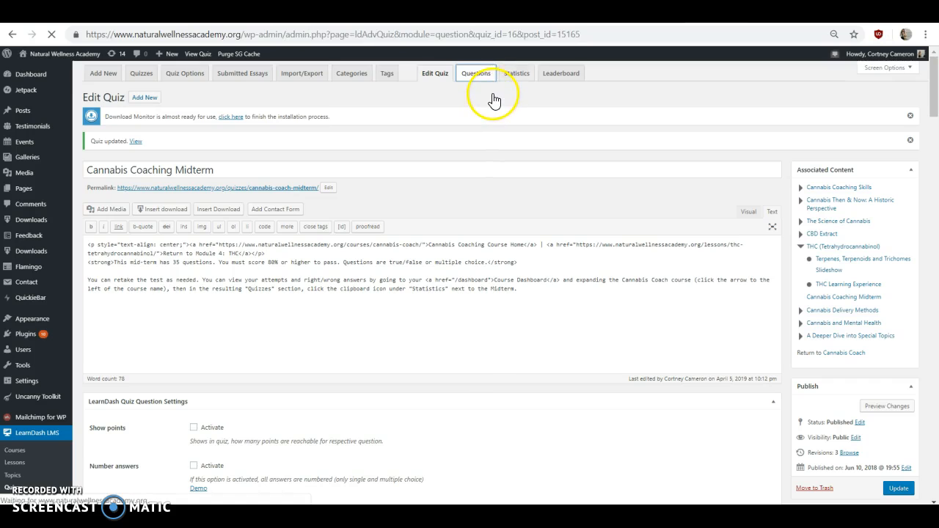
drag(934, 158, 912, 149)
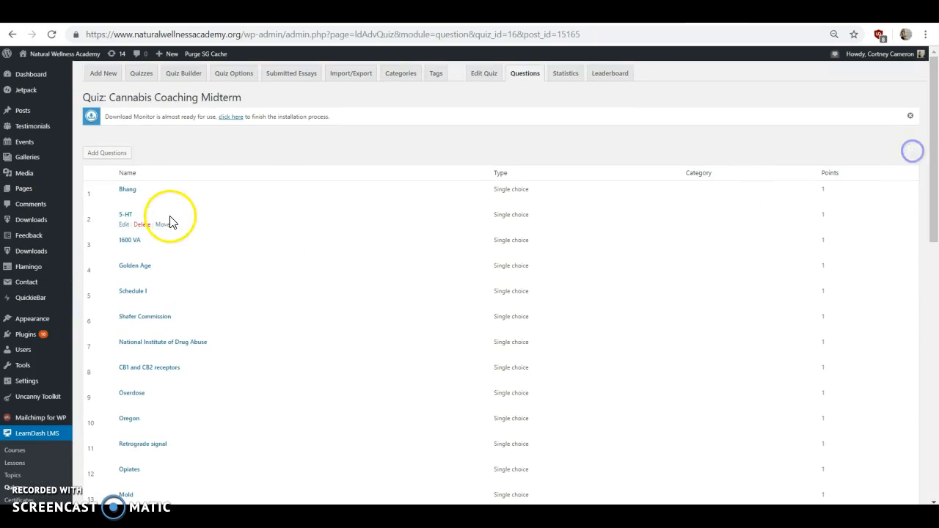
scroll(165, 216, down, 3)
scroll(173, 223, down, 5)
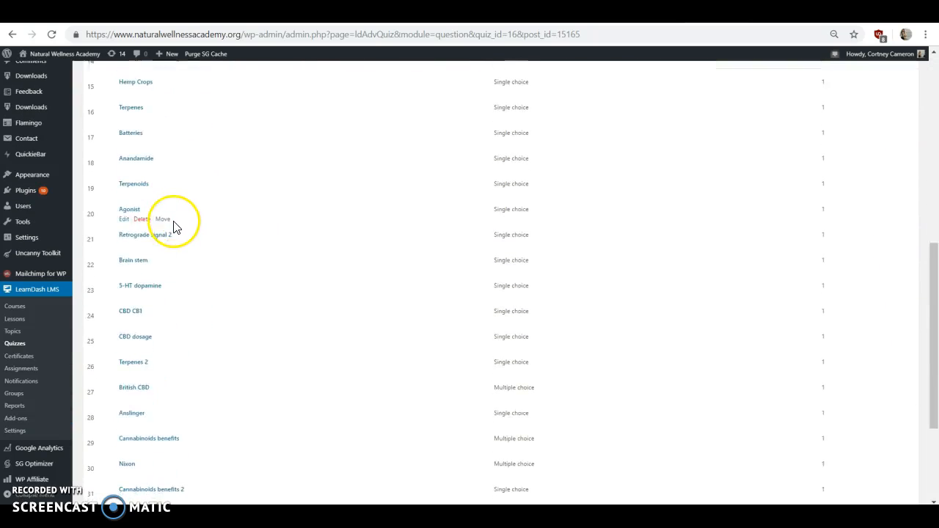
scroll(219, 245, up, 2)
scroll(221, 243, down, 3)
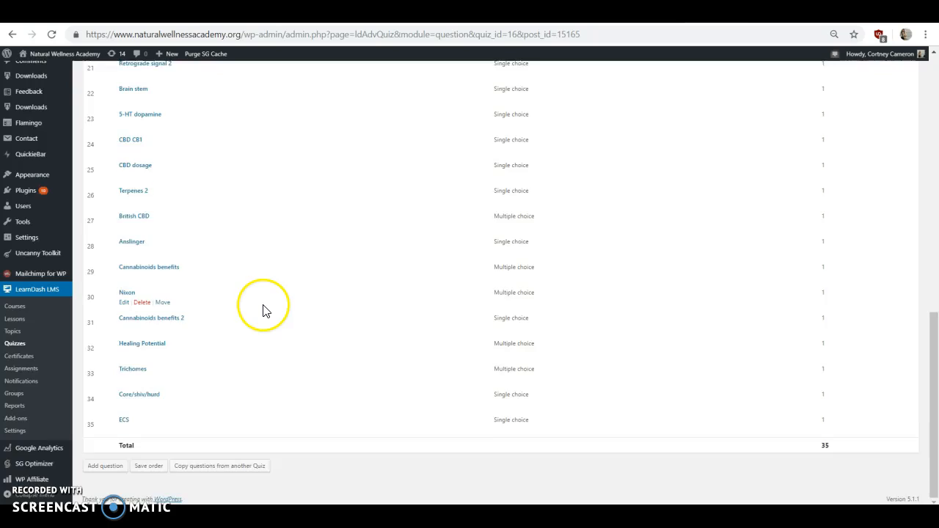
scroll(263, 311, up, 12)
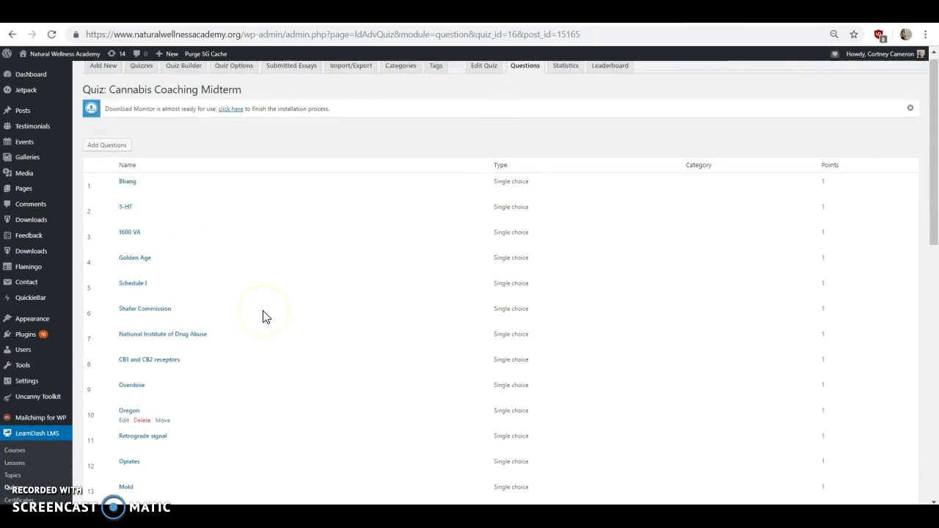
scroll(263, 317, down, 3)
scroll(248, 316, up, 4)
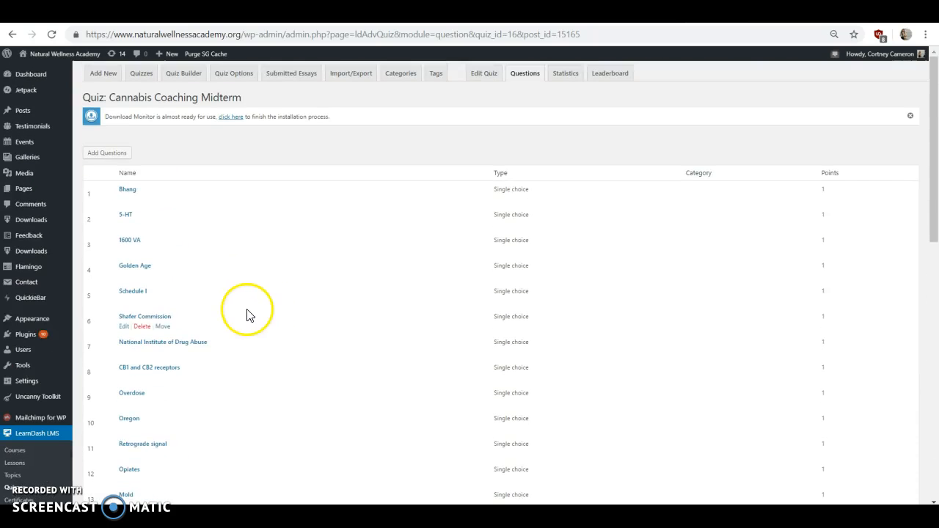
scroll(242, 257, down, 2)
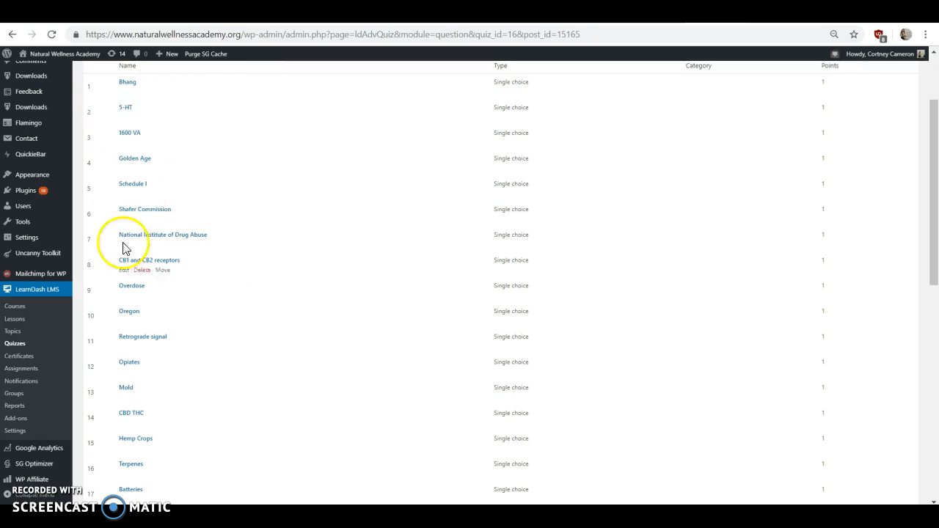
scroll(206, 250, up, 2)
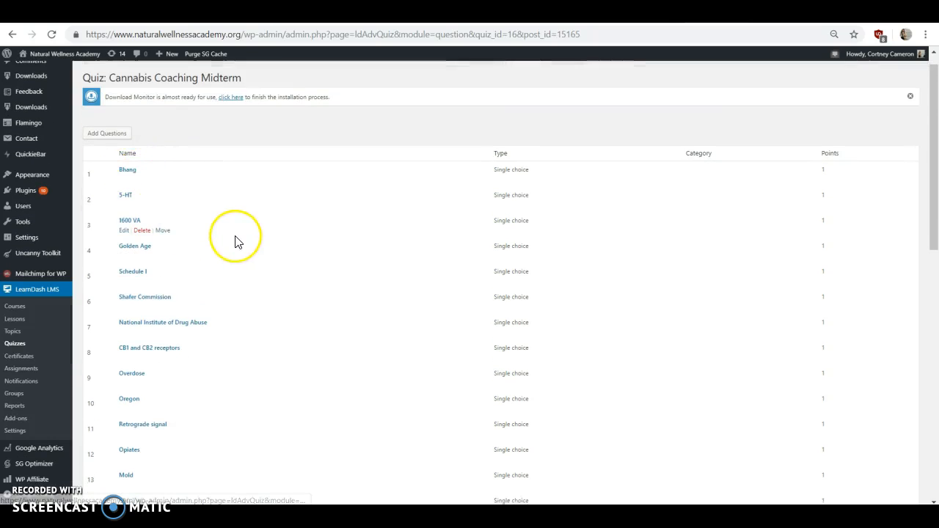
scroll(235, 242, down, 1)
scroll(236, 243, down, 1)
click(154, 171)
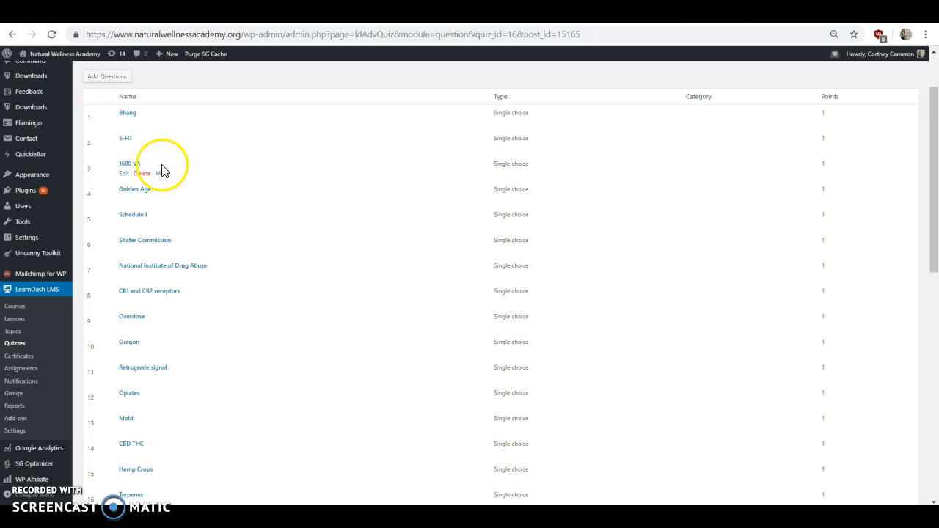
Open the 1600 VA question for editing and examine its points, question text, answer type and answers
click(123, 174)
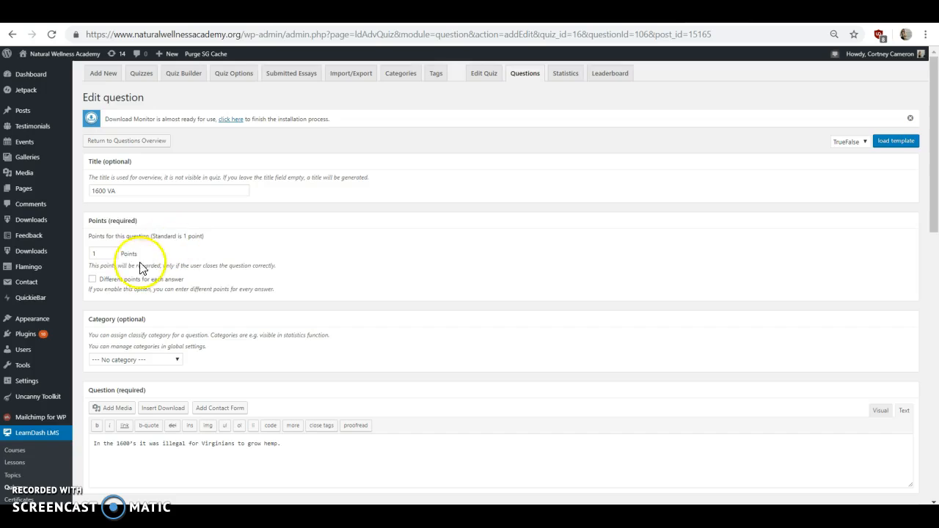
scroll(177, 235, down, 1)
scroll(188, 241, down, 2)
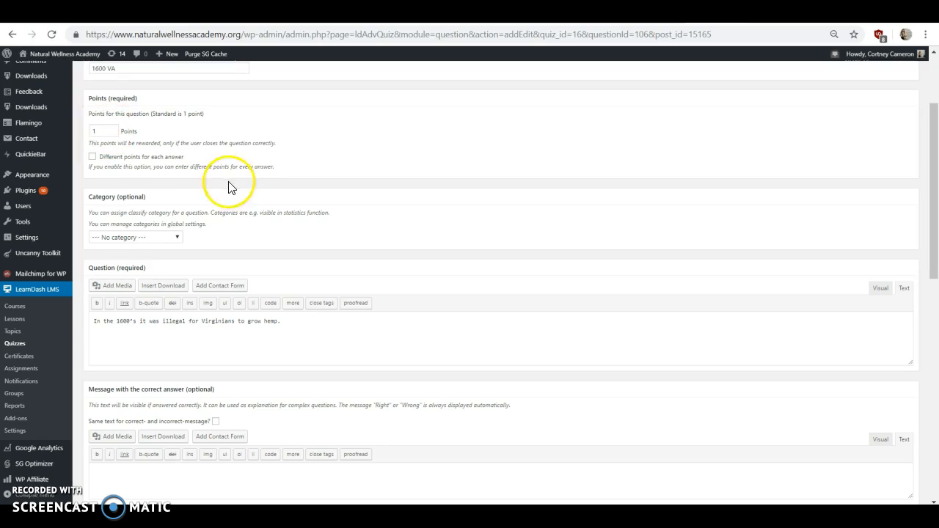
scroll(227, 194, down, 1)
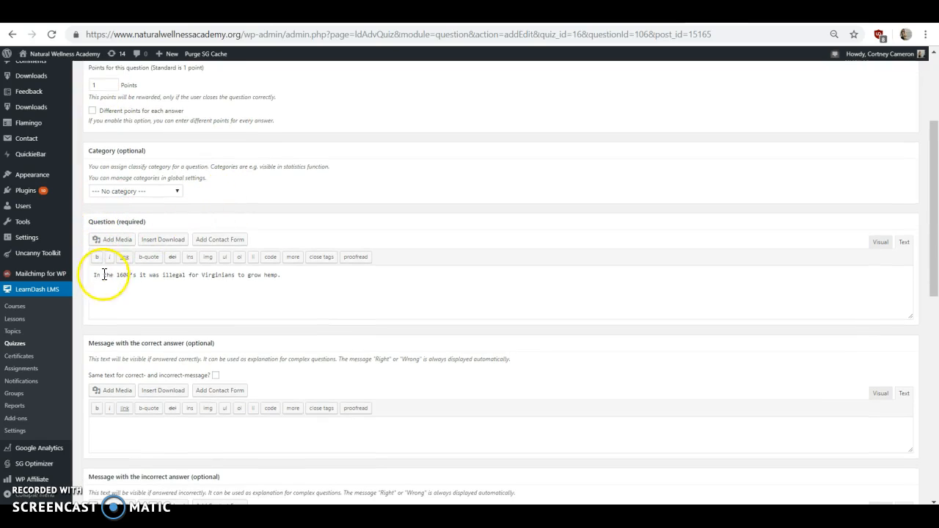
click(272, 269)
scroll(273, 269, down, 5)
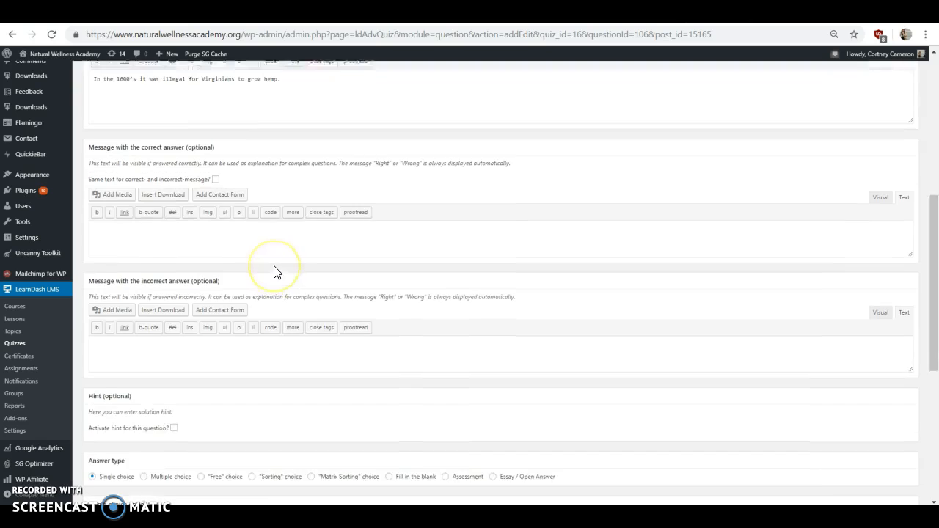
scroll(273, 265, down, 3)
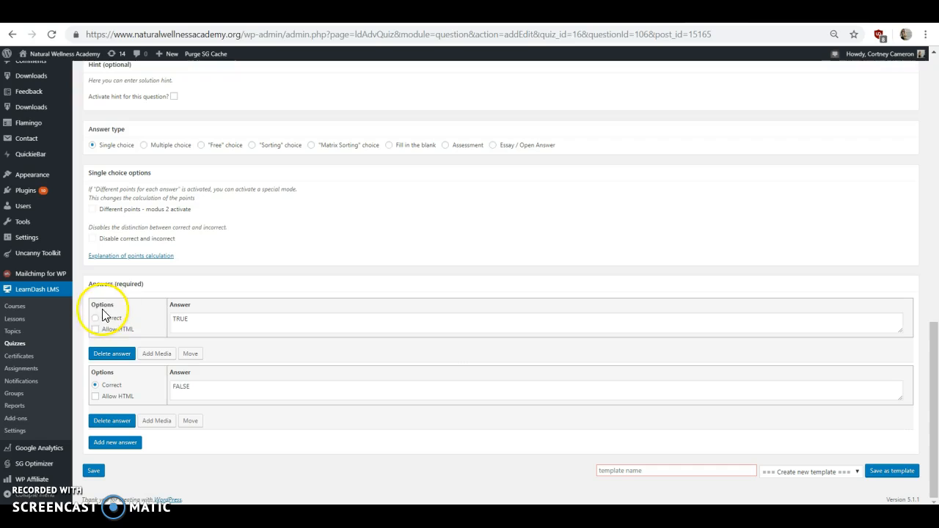
click(180, 319)
click(180, 391)
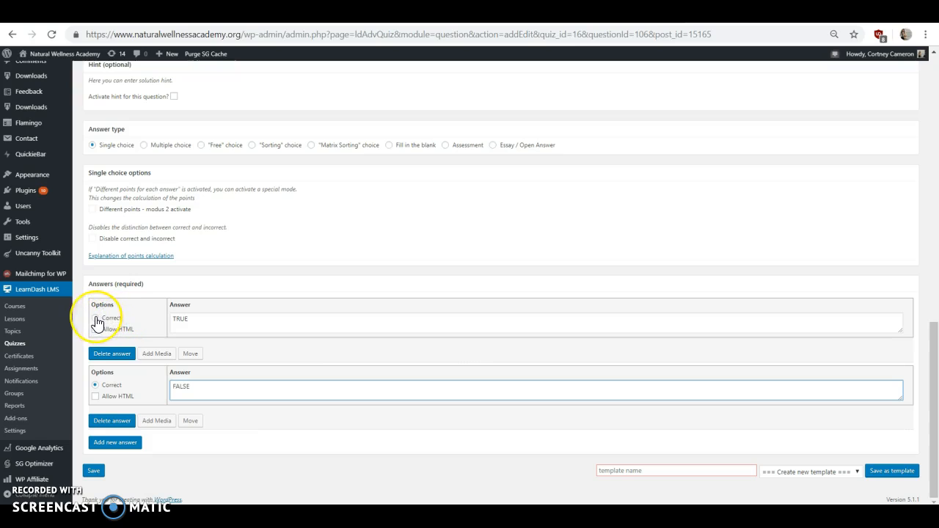
Switch the 1600 VA question's correct answer to TRUE and back to FALSE, and save the question
click(97, 319)
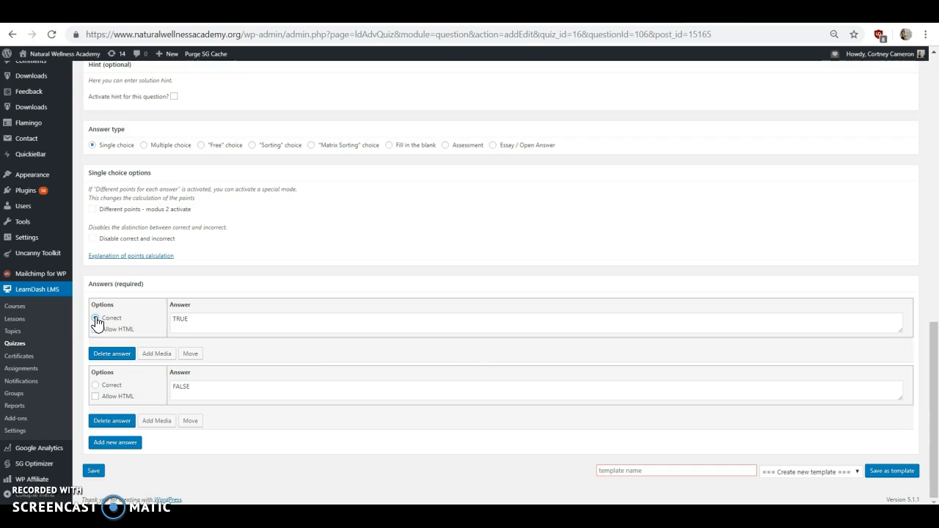
click(96, 319)
click(184, 386)
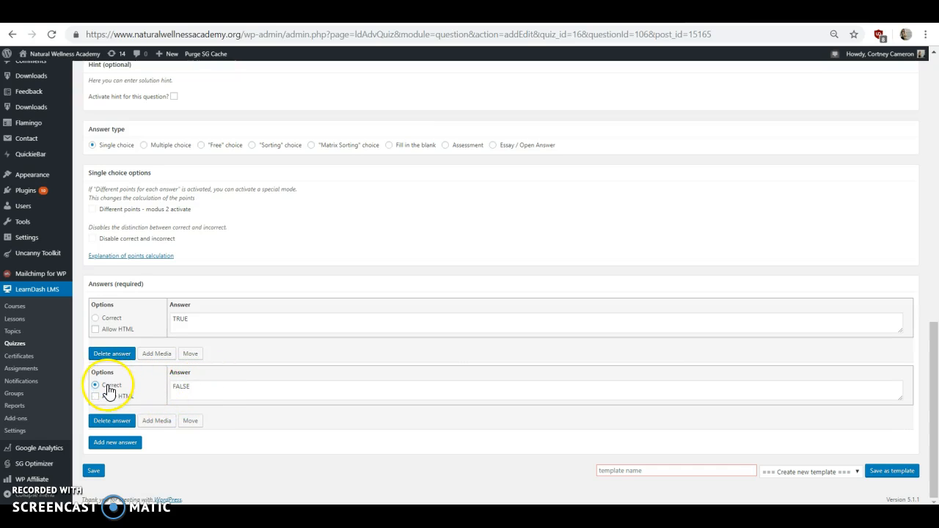
click(92, 472)
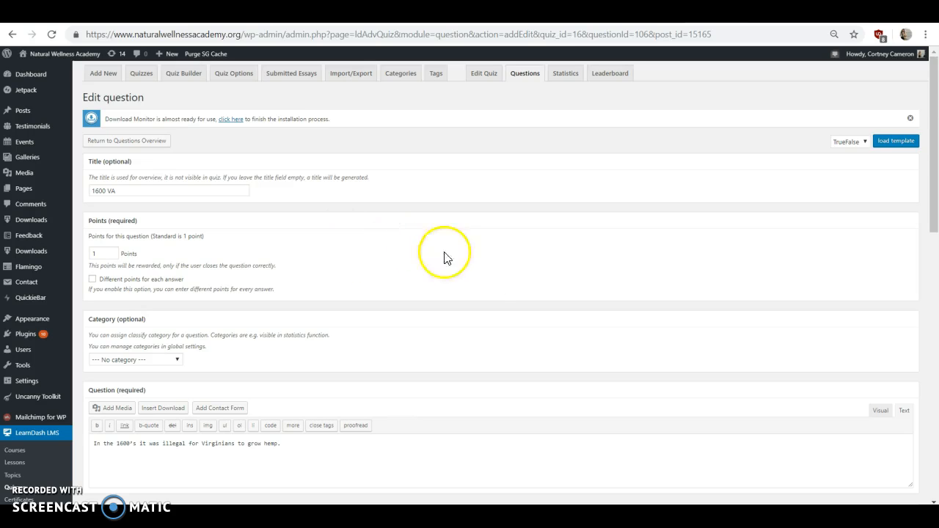
Return to the LearnDash quiz list and reopen the Cannabis Coaching Midterm's question list
scroll(323, 254, down, 2)
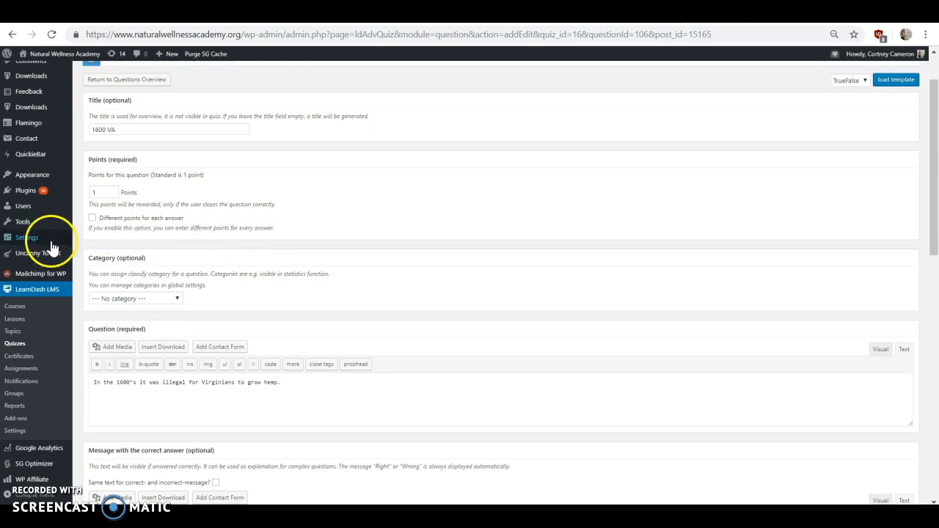
click(15, 344)
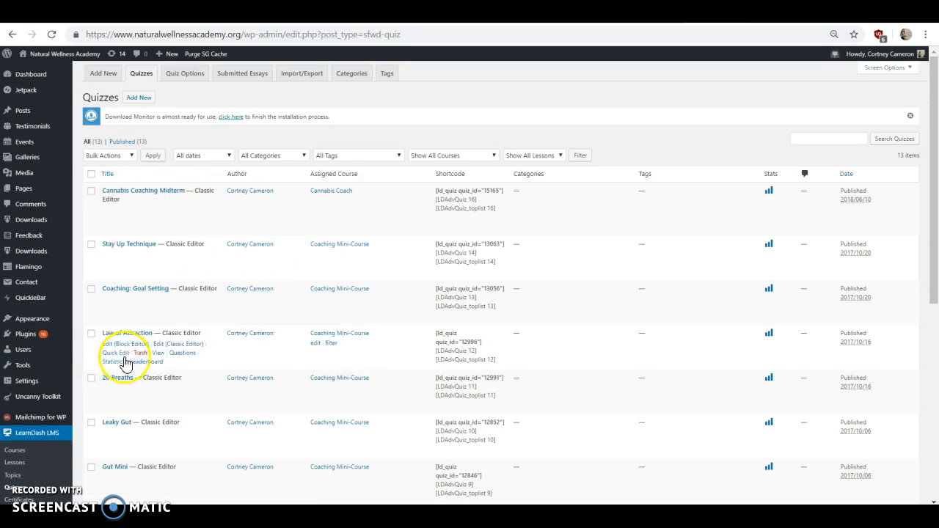
click(149, 195)
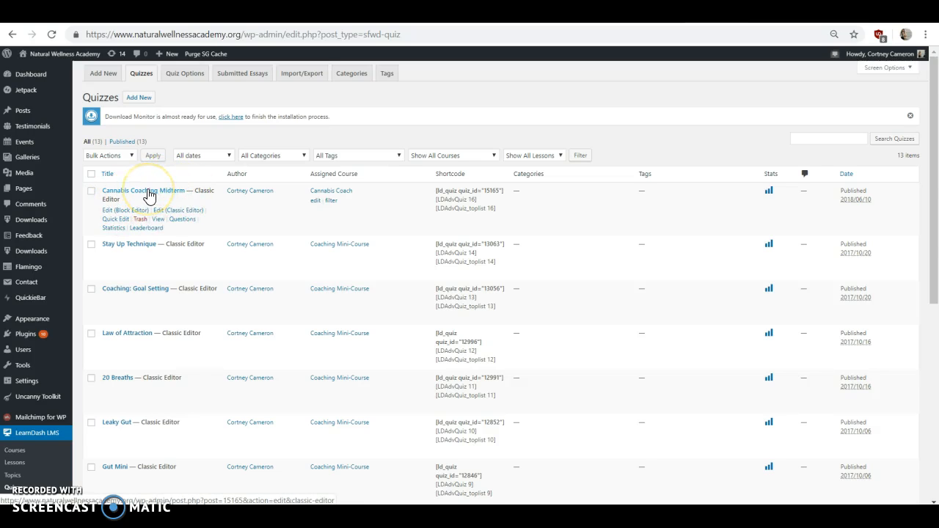
click(149, 194)
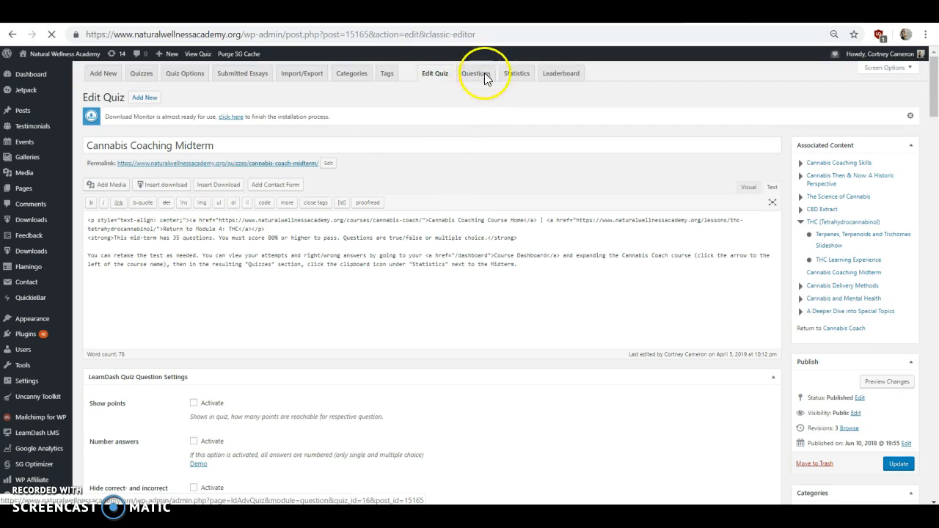
click(481, 76)
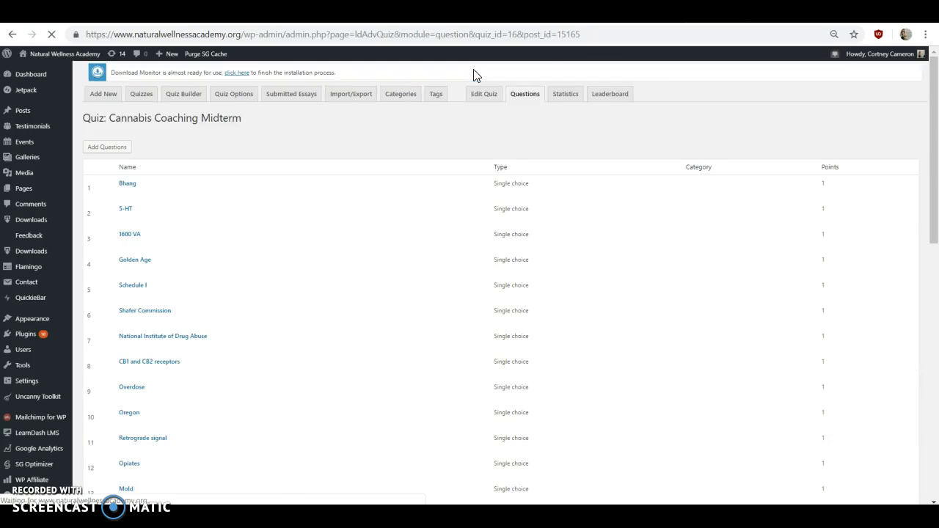
Open the multiple-choice question "Cannabinoids benefits" for editing and examine its question text and answers
drag(931, 139, 908, 384)
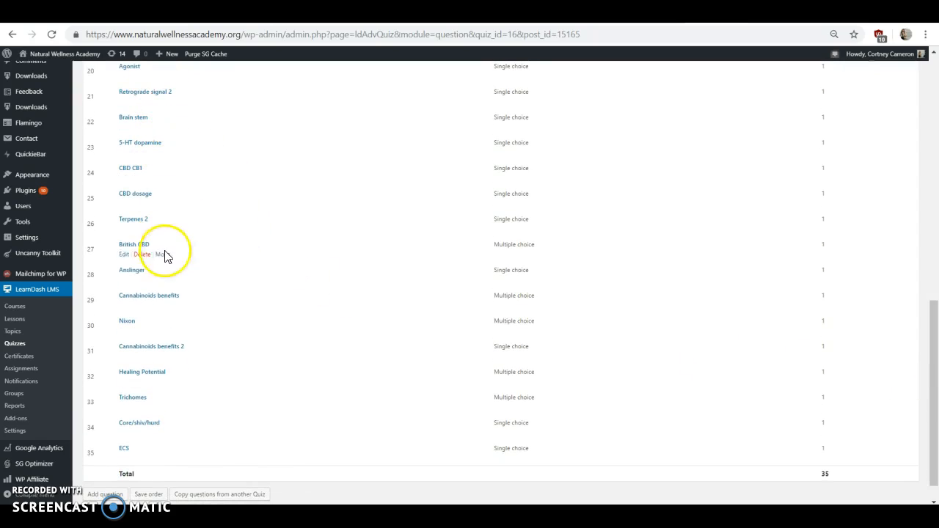
click(157, 296)
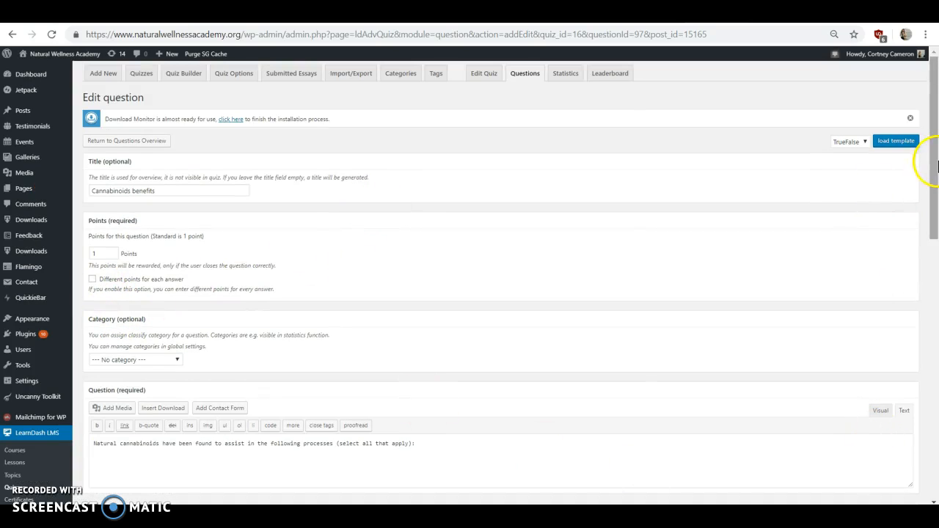
drag(931, 159, 932, 246)
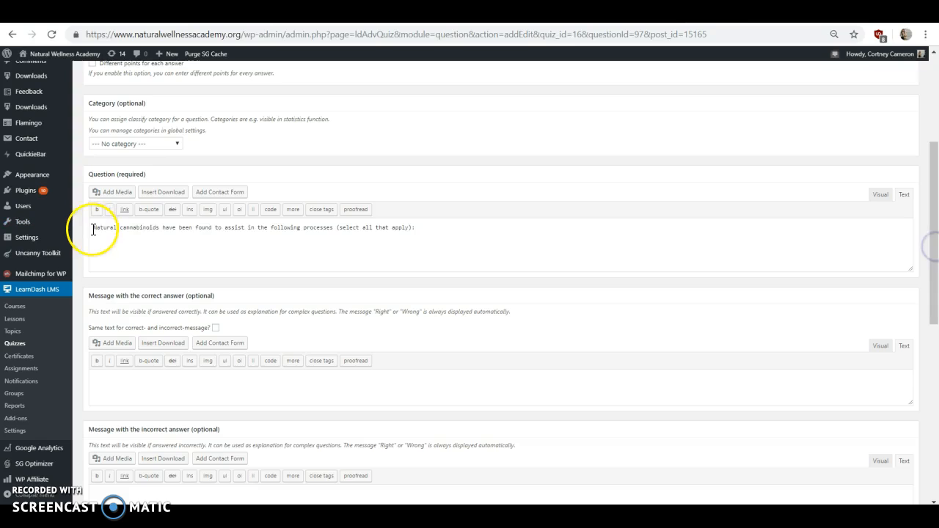
drag(94, 229, 425, 249)
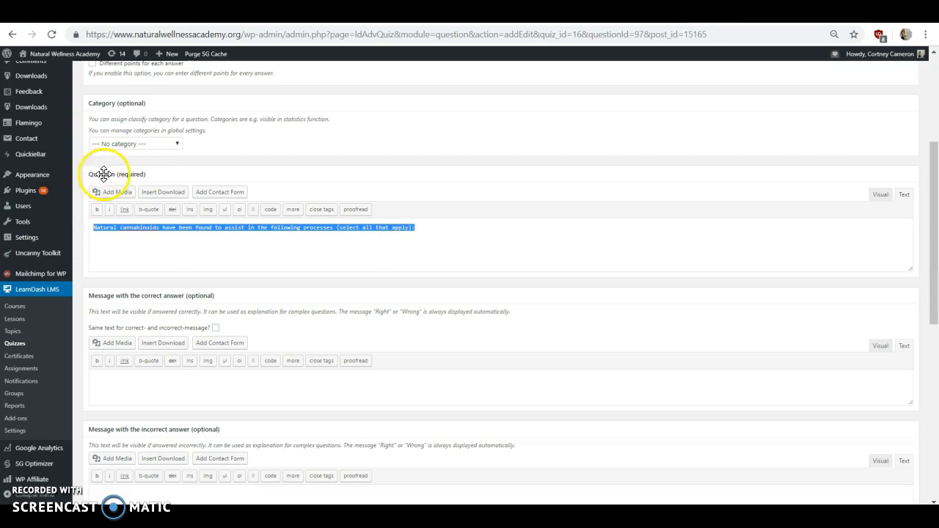
drag(932, 232, 931, 398)
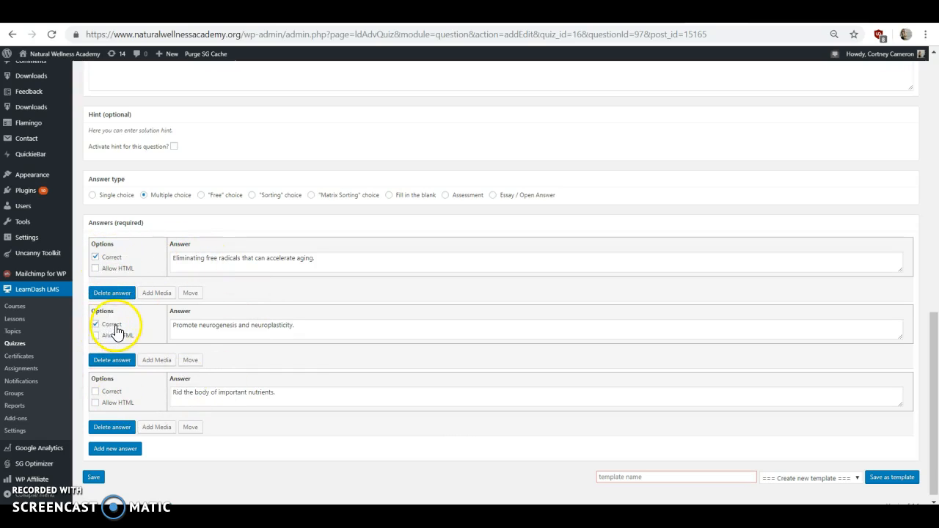
click(217, 396)
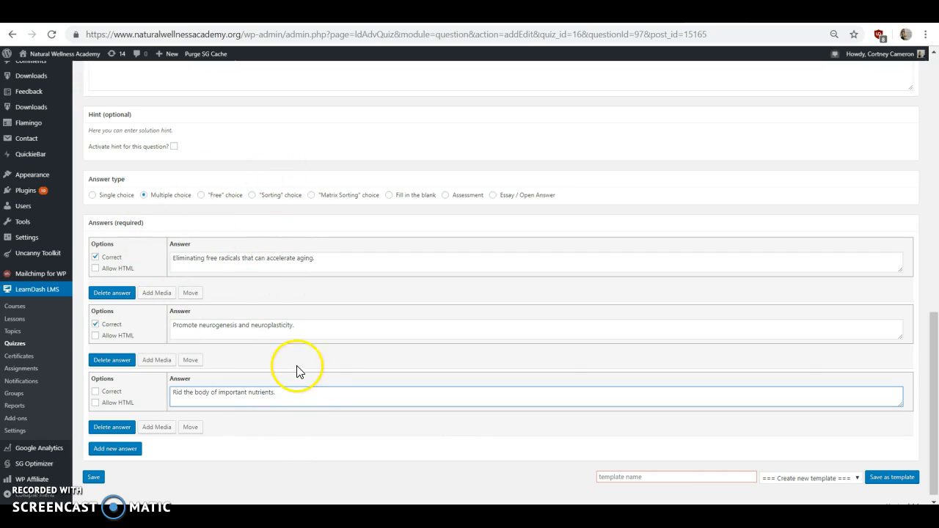
Unmark "Promote neurogenesis and neuroplasticity." as correct and mark "Rid the body of important nutrients." as correct instead
click(108, 324)
click(116, 395)
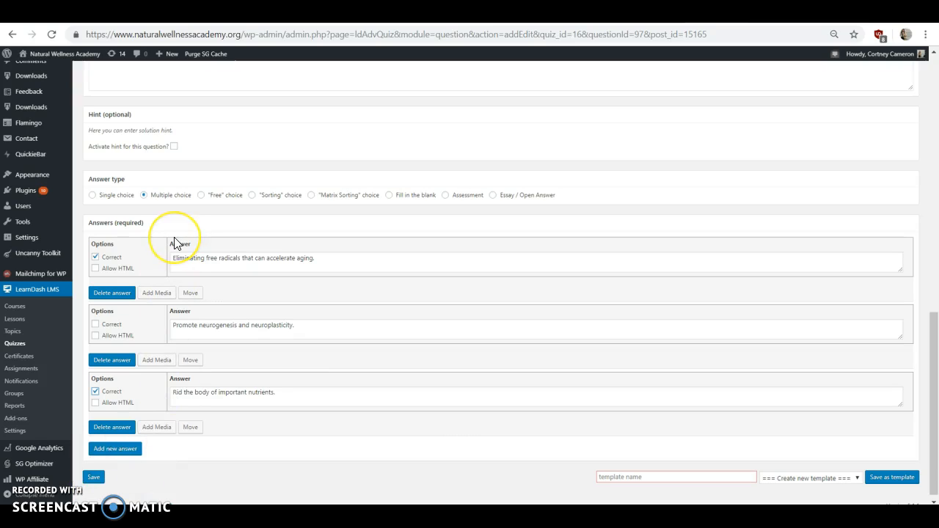
click(294, 196)
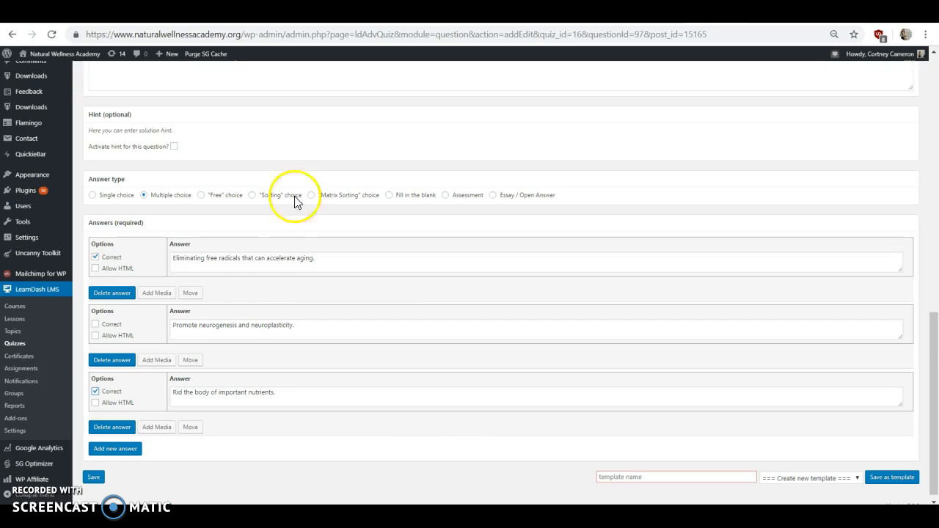